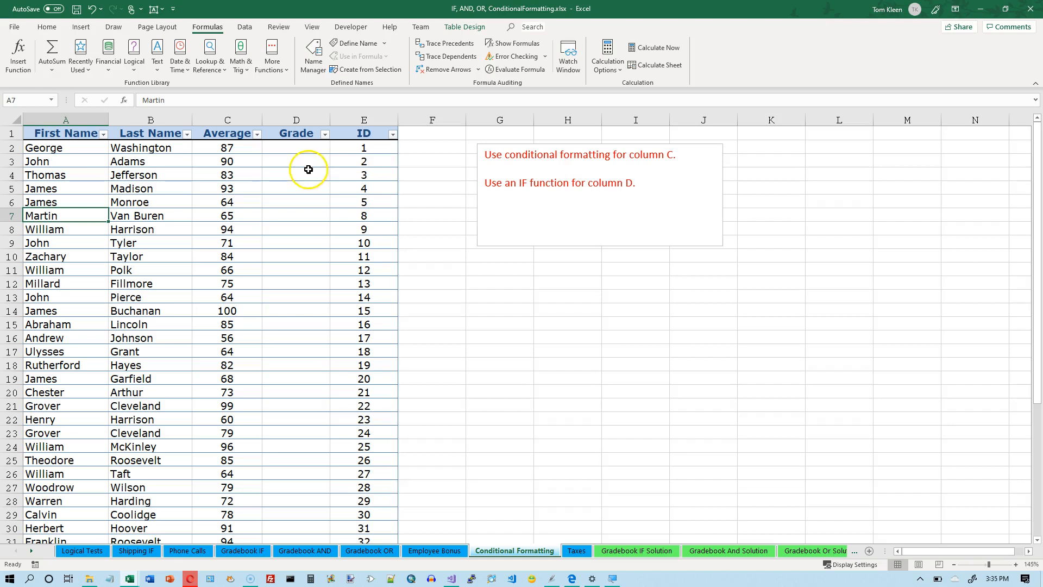
Start an IFS function in cell D2 of the Grade column
{"action": "left_click", "coordinate": [297, 147]}
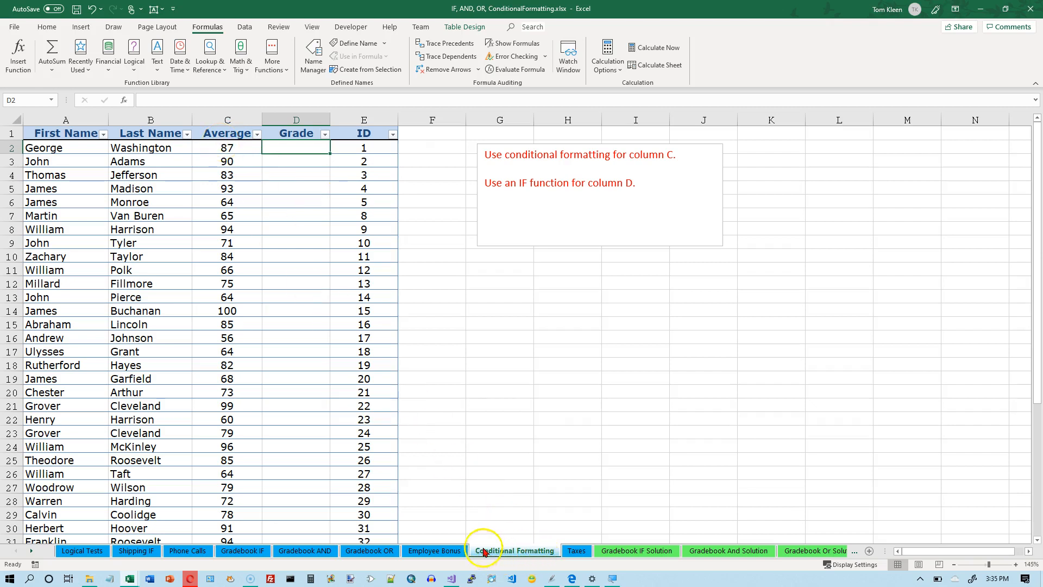
{"action": "left_click", "coordinate": [286, 148]}
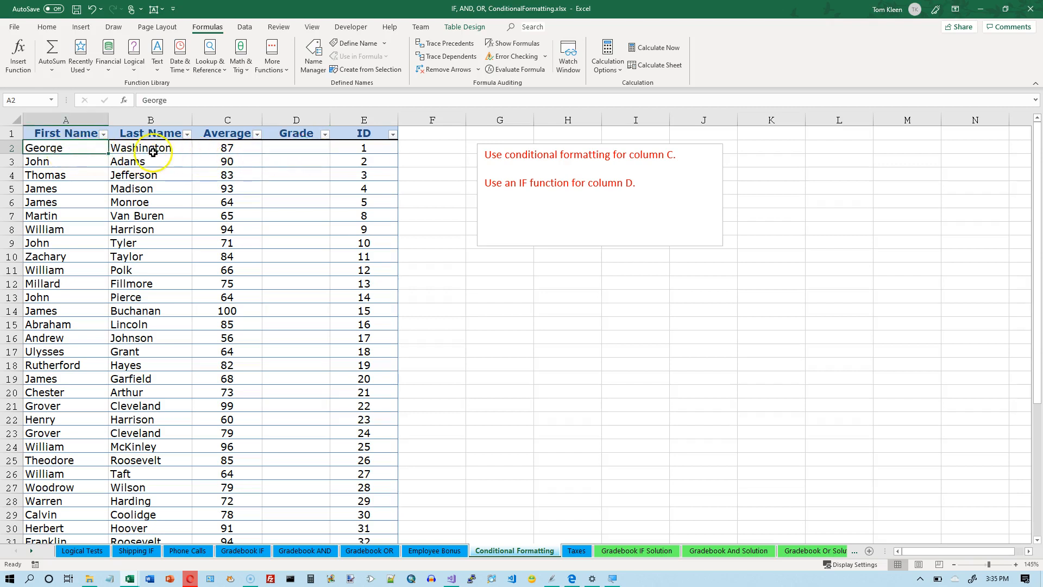
{"action": "left_click", "coordinate": [307, 150]}
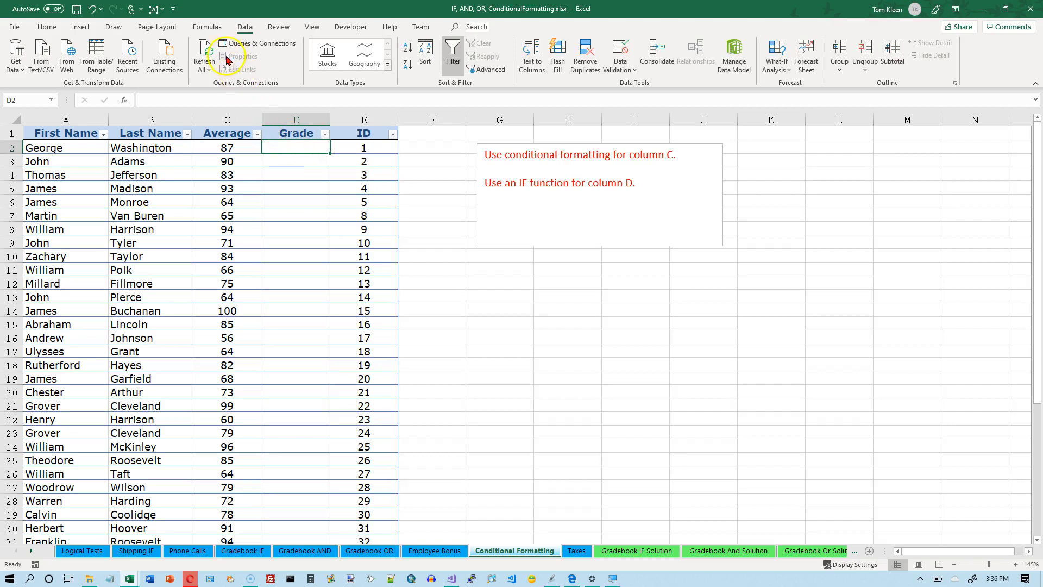
{"action": "left_click", "coordinate": [208, 26]}
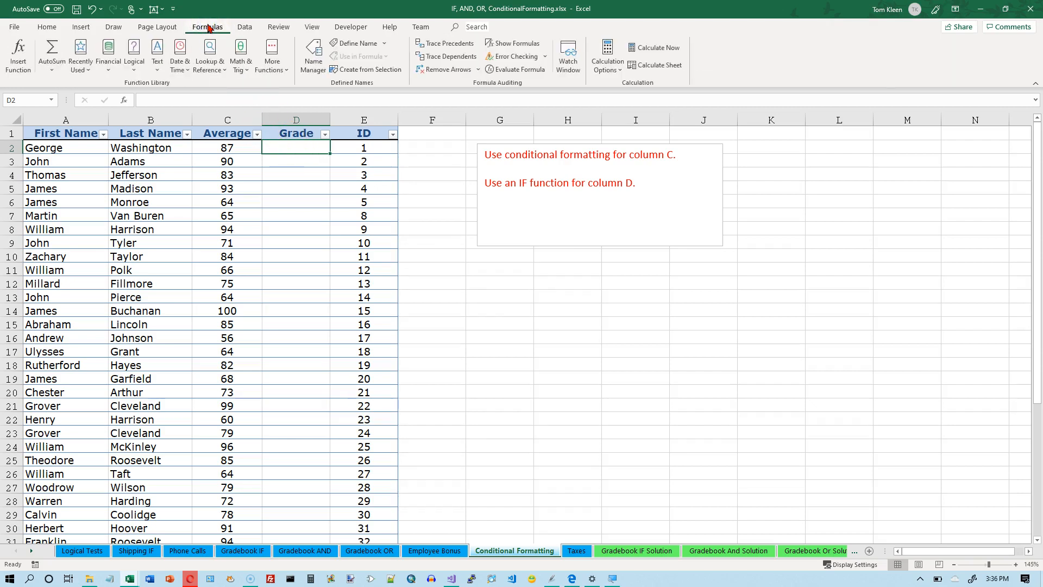
{"action": "left_click", "coordinate": [134, 69]}
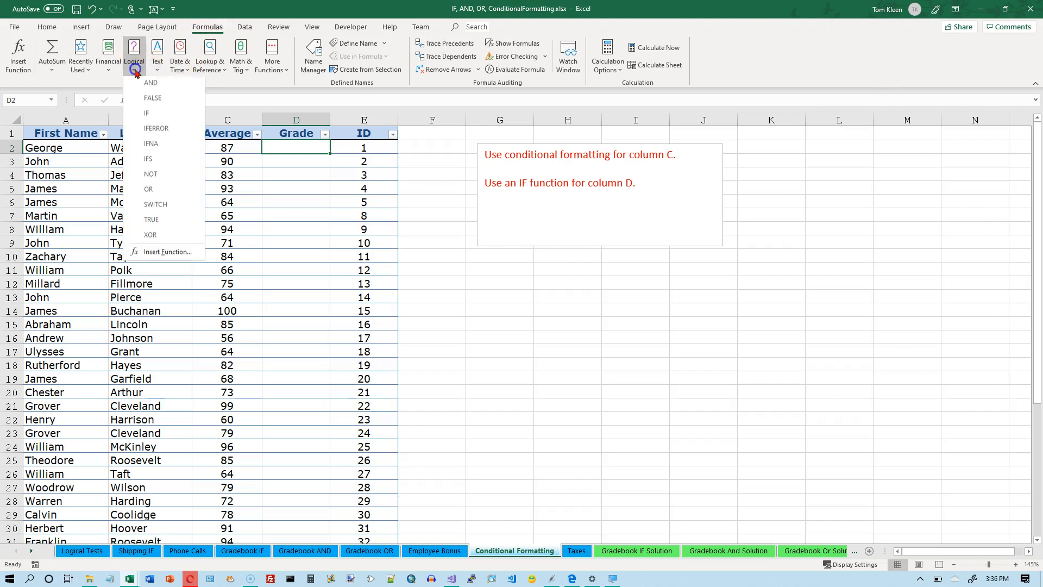
{"action": "left_click", "coordinate": [156, 160]}
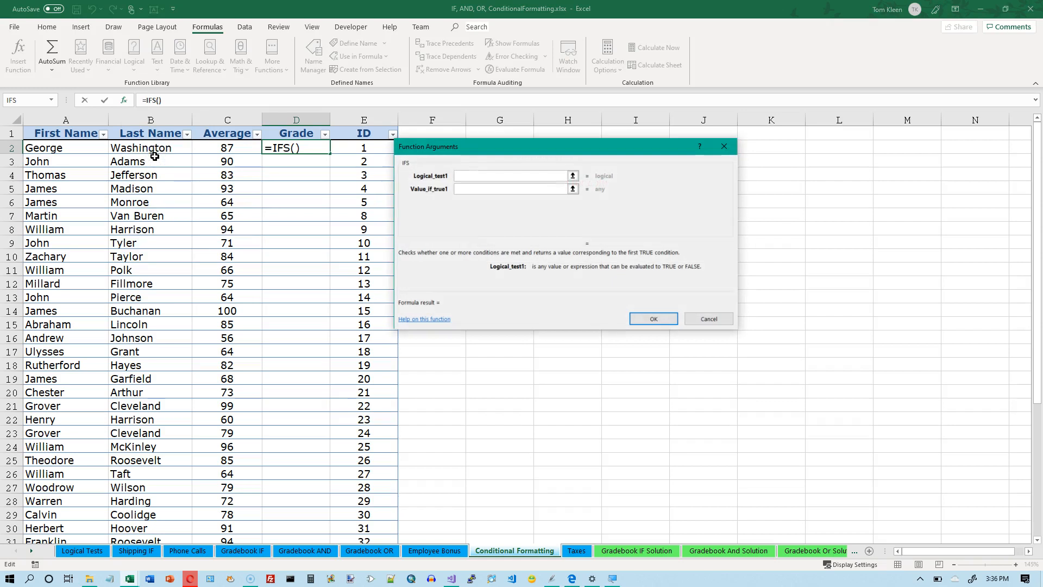
{"action": "left_click", "coordinate": [509, 149]}
{"action": "left_click_drag", "start_coordinate": [510, 151], "coordinate": [519, 140]}
{"action": "left_click", "coordinate": [489, 166]}
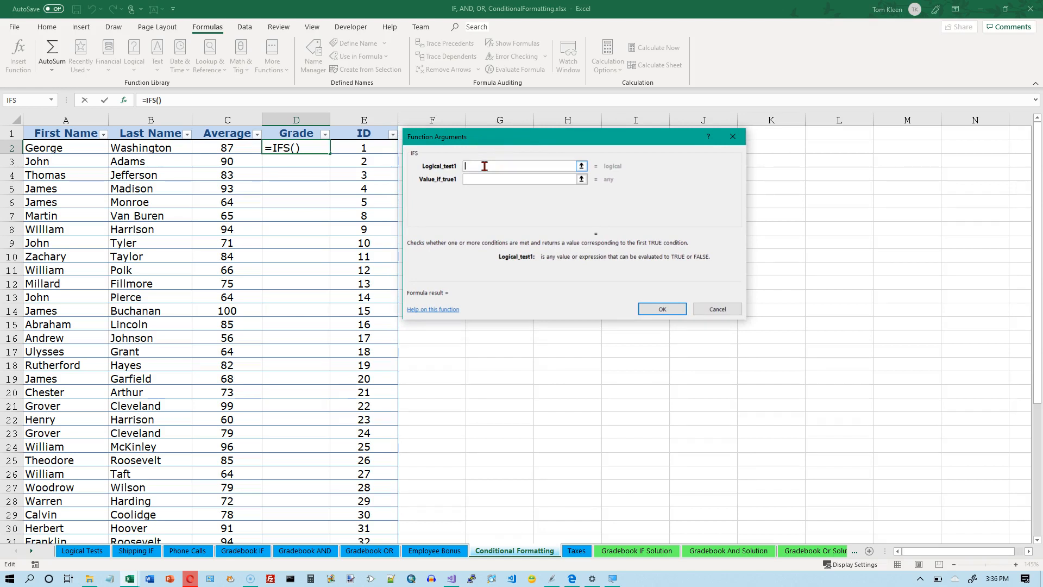
Set the first IFS condition to C2>=90, returning "A"
{"action": "left_click", "coordinate": [503, 168]}
{"action": "left_click", "coordinate": [502, 167]}
{"action": "type", "text": "c2>090"}
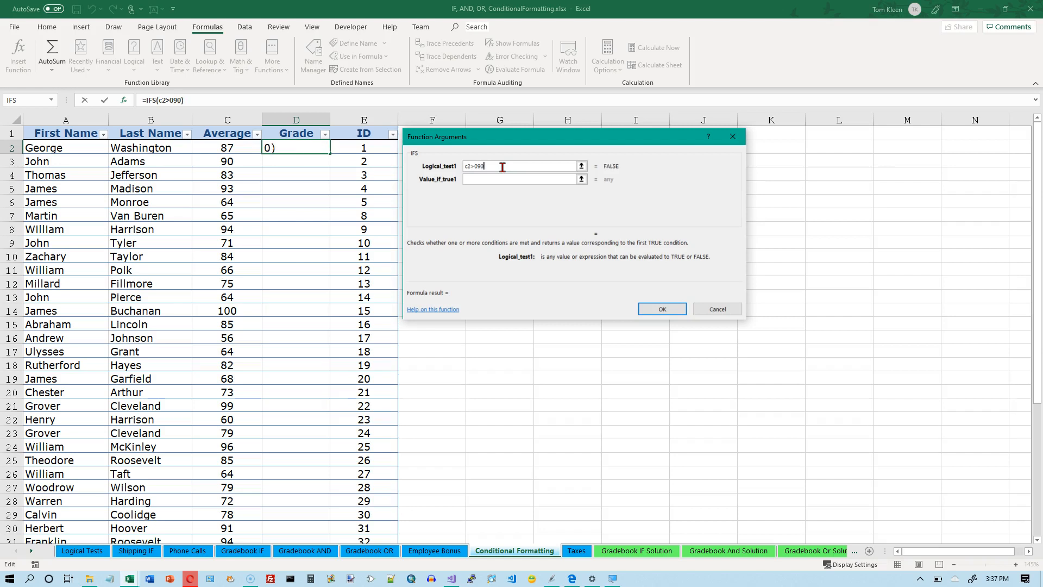
{"action": "key", "text": "BackSpace"}
{"action": "key", "text": "BackSpace"}
{"action": "key", "text": "BackSpace"}
{"action": "type", "text": "=90"}
{"action": "key", "text": "Tab"}
{"action": "type", "text": "A"}
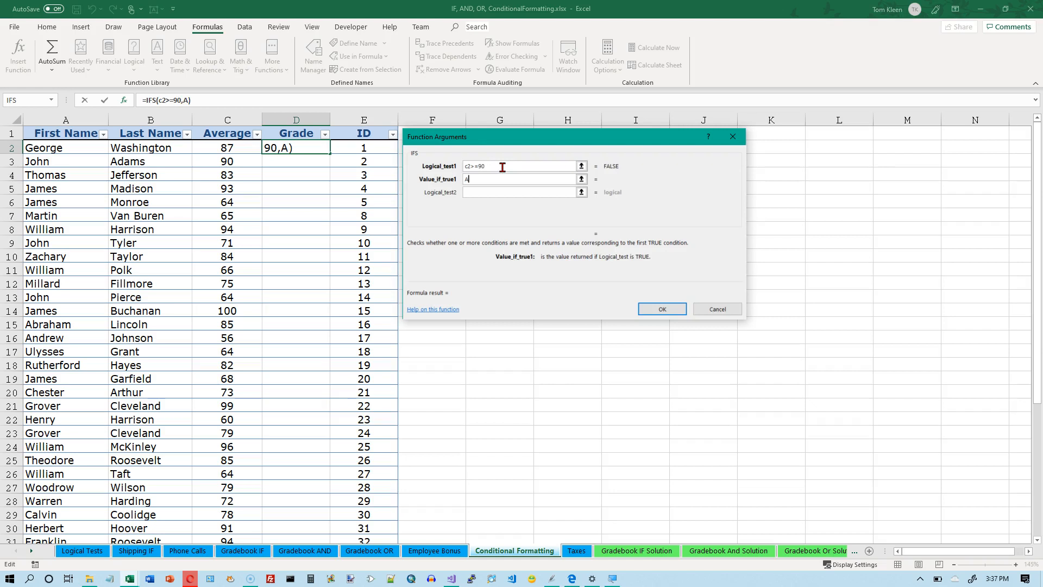
{"action": "key", "text": "Tab"}
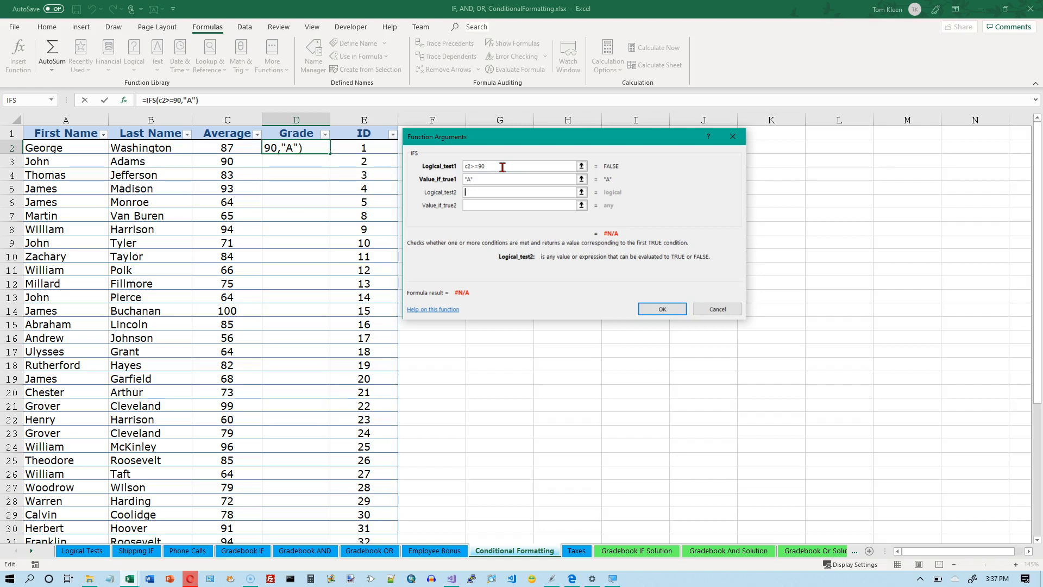
Add a second IFS condition, C2>=80, returning "B"
{"action": "type", "text": "c2>=80"}
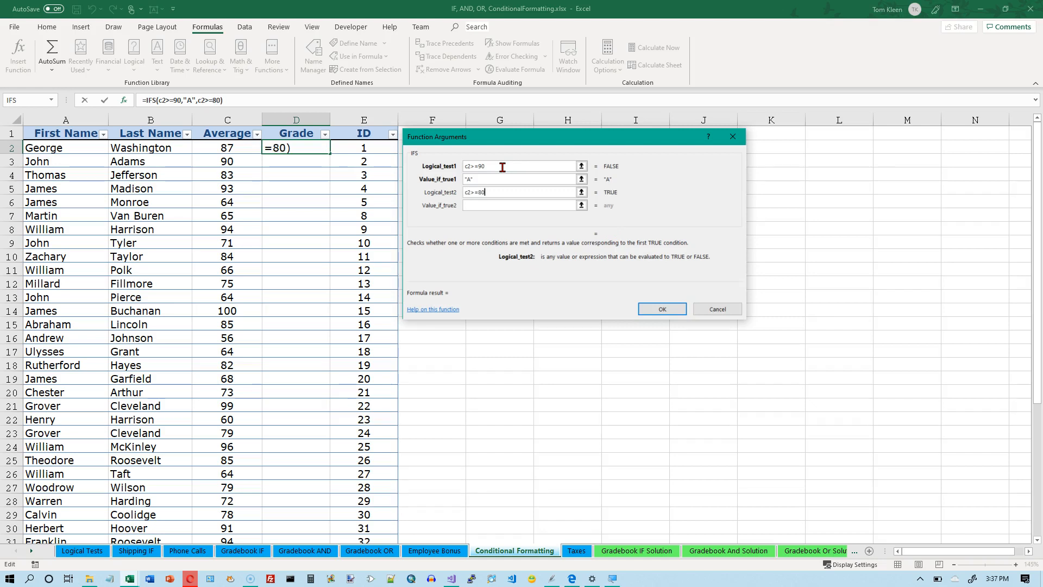
{"action": "key", "text": "Tab"}
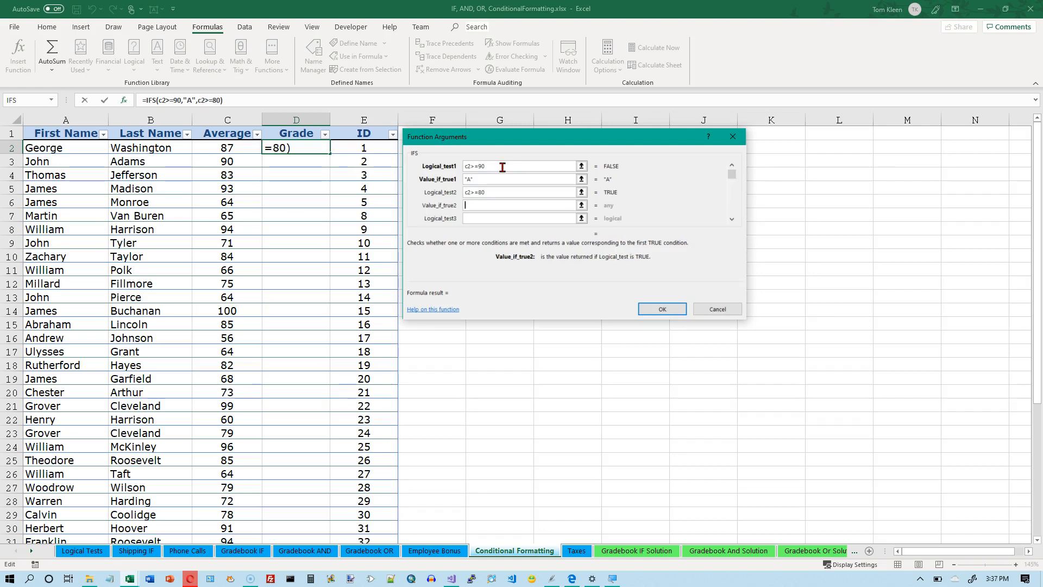
{"action": "type", "text": "B"}
{"action": "key", "text": "Tab"}
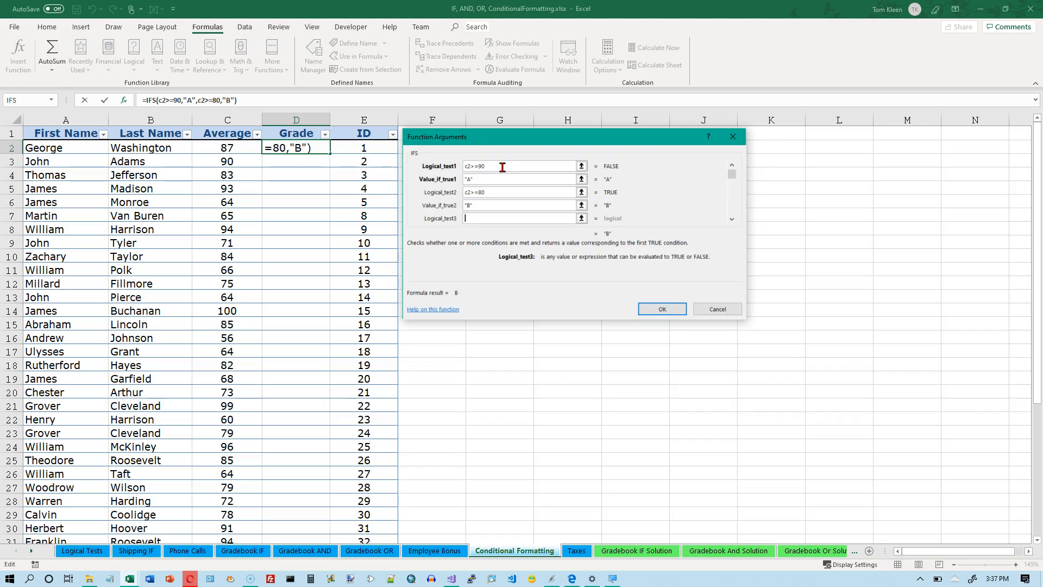
Add a third IFS condition, C2>=70, returning "C"
{"action": "type", "text": "c2>=70"}
{"action": "key", "text": "Tab"}
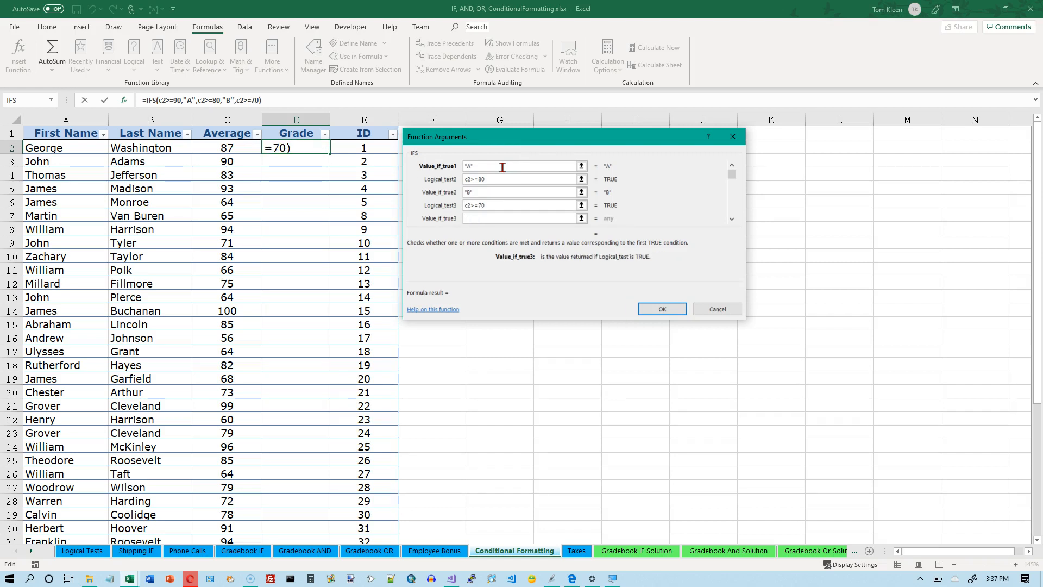
{"action": "type", "text": "C"}
{"action": "key", "text": "Tab"}
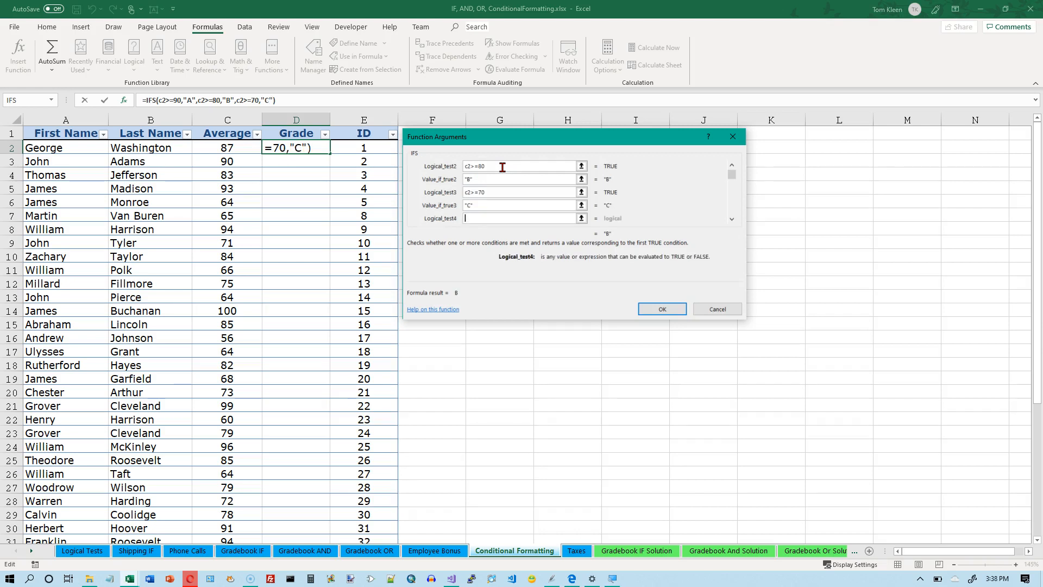
Add a fourth IFS condition, C2>=60, returning "D"
{"action": "type", "text": "c2>=60"}
{"action": "key", "text": "Tab"}
{"action": "type", "text": "D"}
{"action": "key", "text": "Tab"}
Add a catch-all TRUE condition that returns "F" and complete the IFS formula in D2
{"action": "type", "text": "true"}
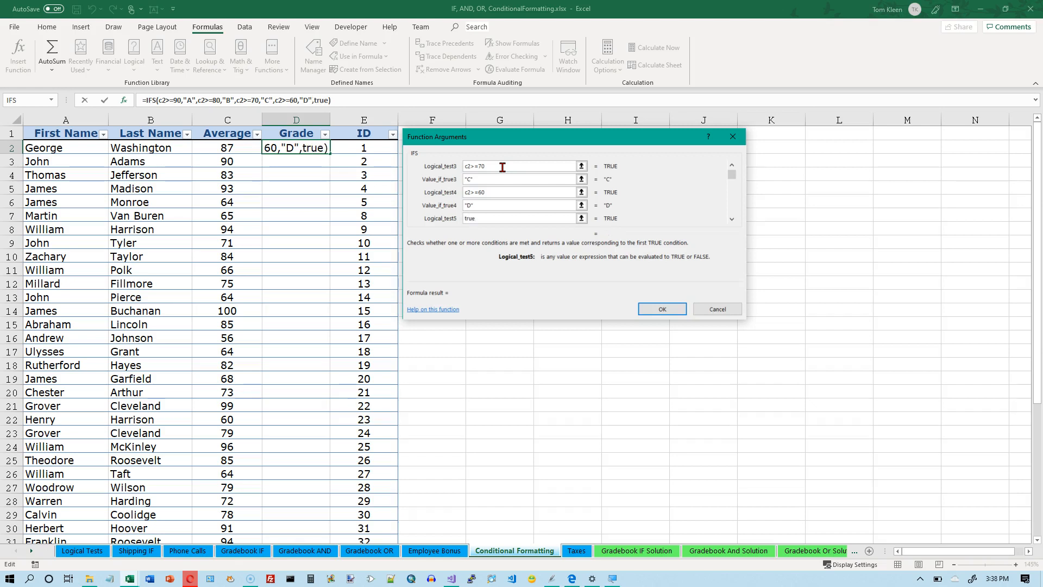
{"action": "key", "text": "Tab"}
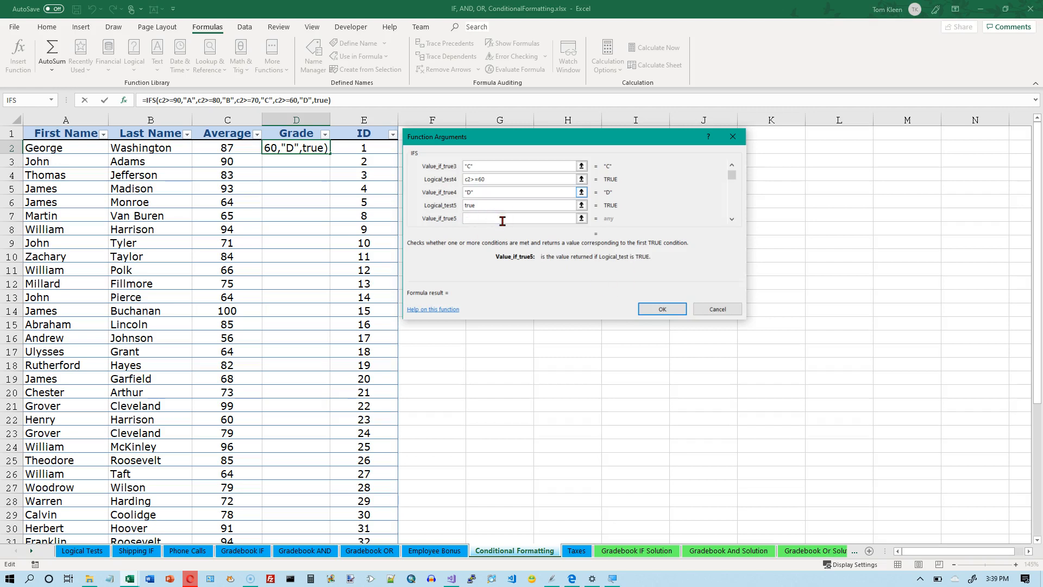
{"action": "type", "text": "F"}
{"action": "left_click", "coordinate": [663, 309]}
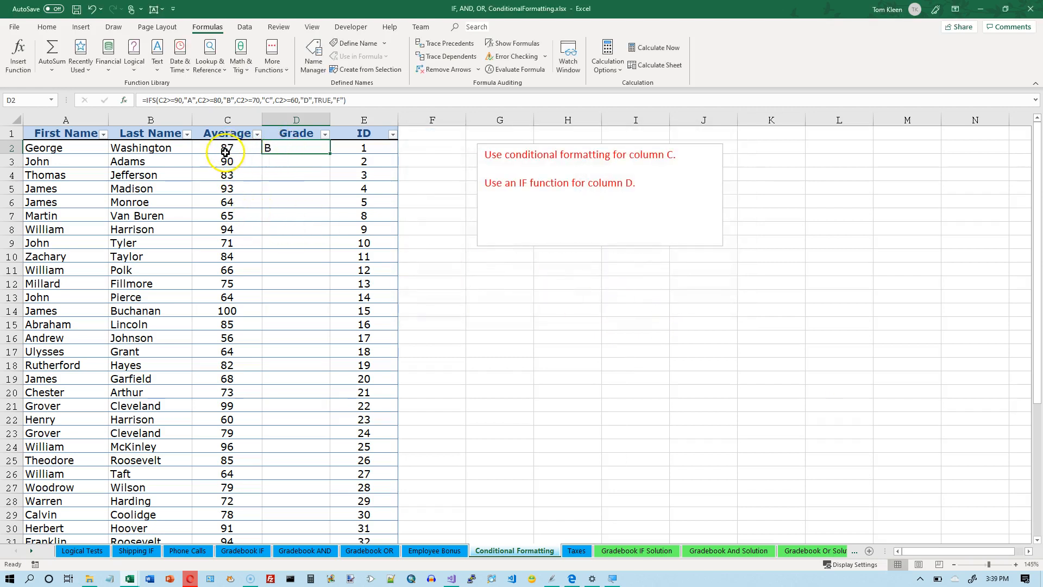
Fill the IFS formula from D2 down the Grade column and check several averages against their letter grades
{"action": "double_click", "coordinate": [328, 153]}
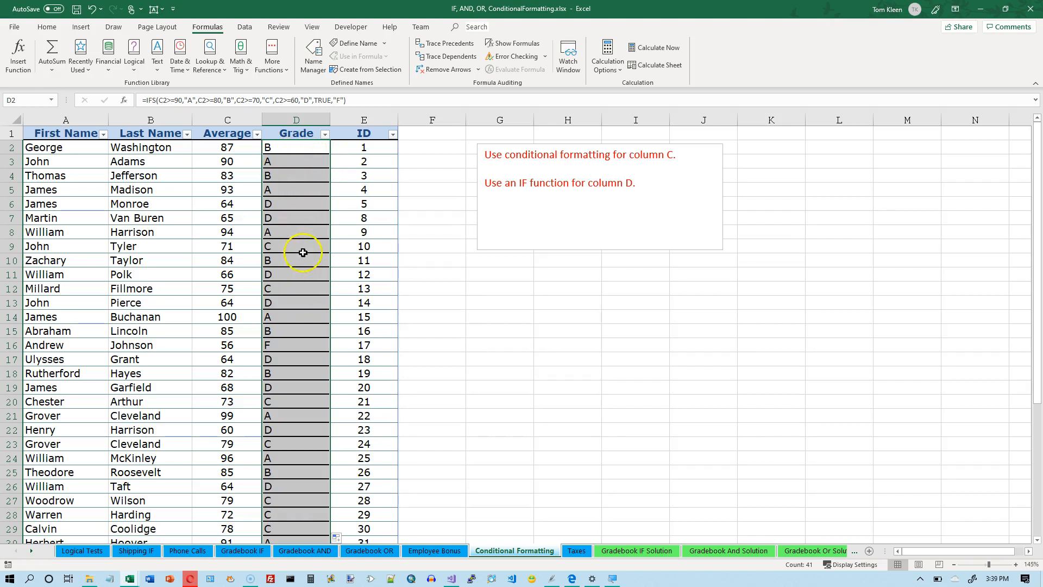
{"action": "left_click", "coordinate": [235, 162]}
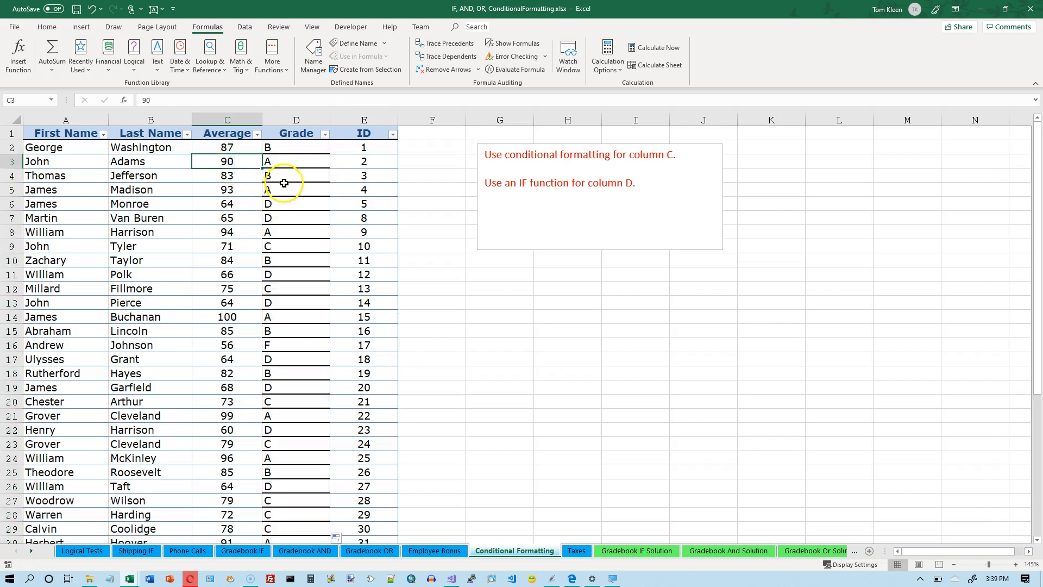
{"action": "left_click", "coordinate": [228, 203]}
{"action": "left_click", "coordinate": [229, 218]}
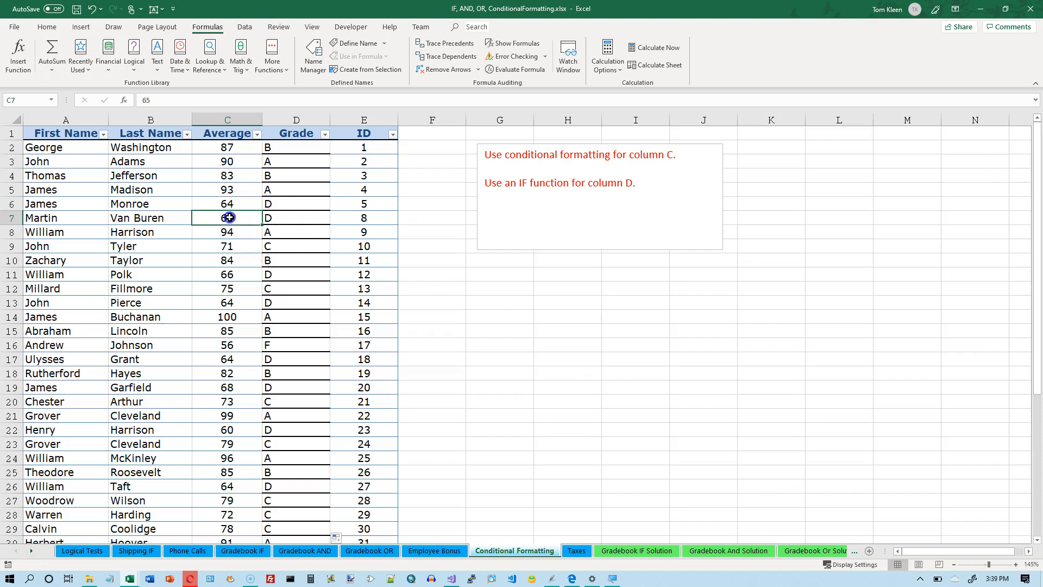
{"action": "left_click", "coordinate": [228, 174]}
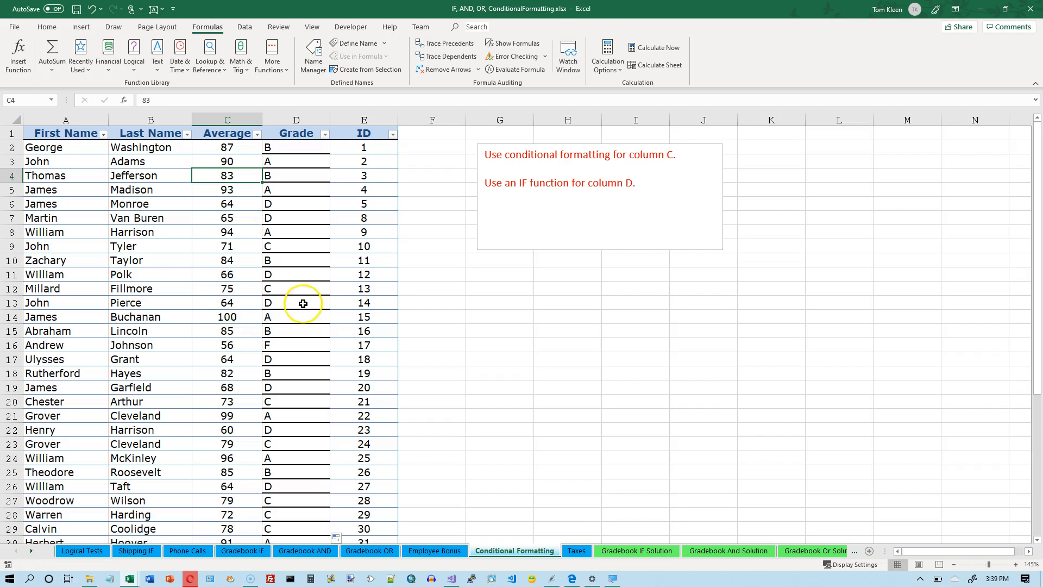
Test the D/F cutoff by setting the average in C16 to 60 and 59.9, and restore it to 56
{"action": "left_click", "coordinate": [228, 348]}
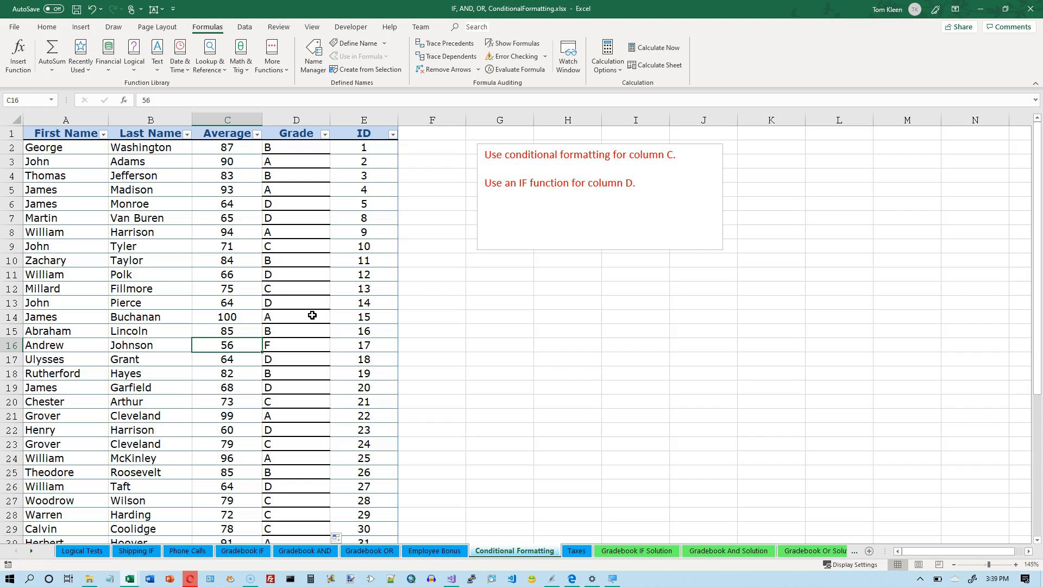
{"action": "type", "text": "60"}
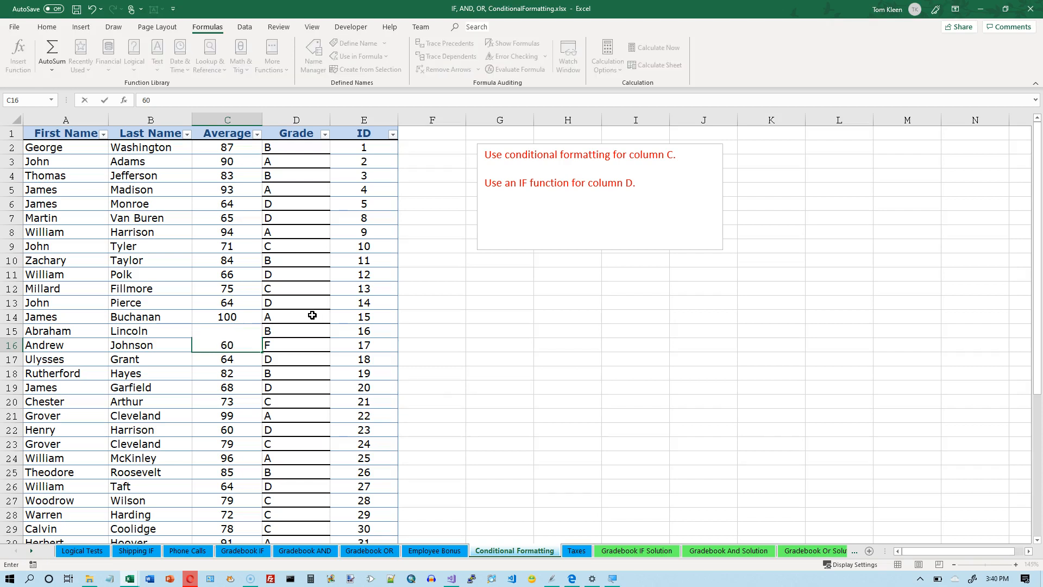
{"action": "key", "text": "Return"}
{"action": "key", "text": "Up"}
{"action": "type", "text": "59.9"}
{"action": "key", "text": "Return"}
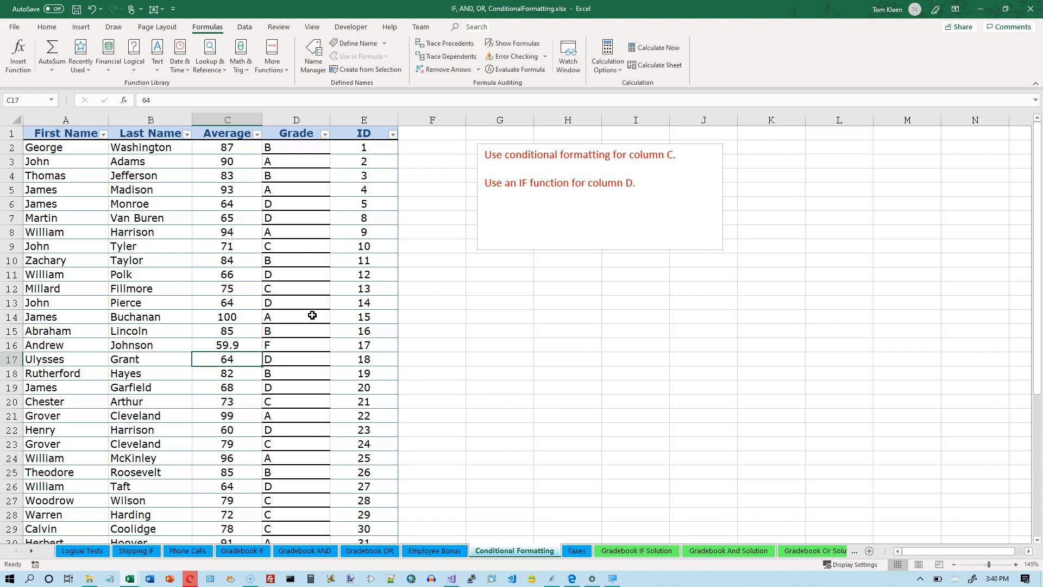
{"action": "key", "text": "Up"}
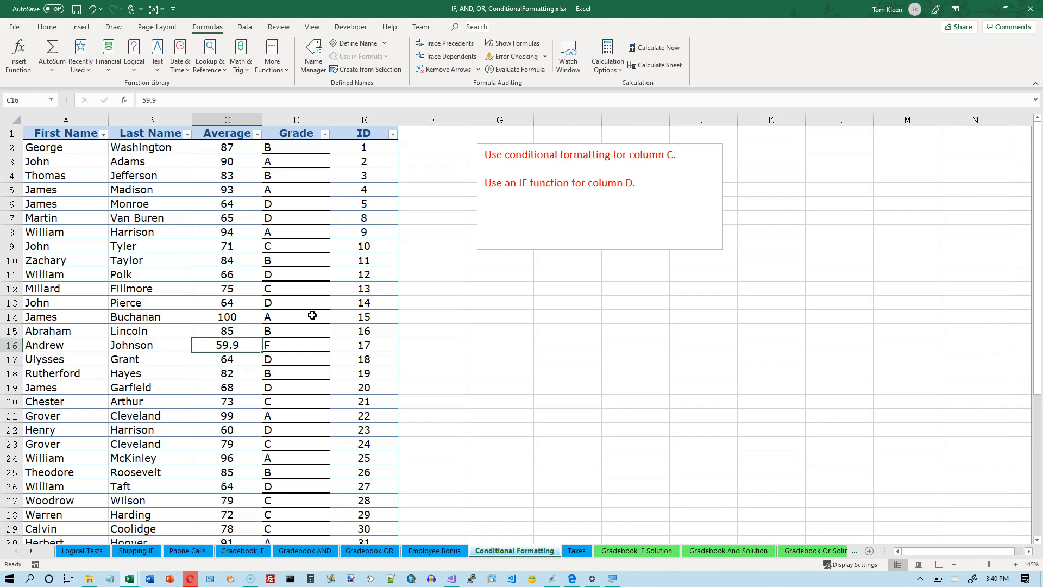
{"action": "type", "text": "56"}
{"action": "key", "text": "ctrl+Return"}
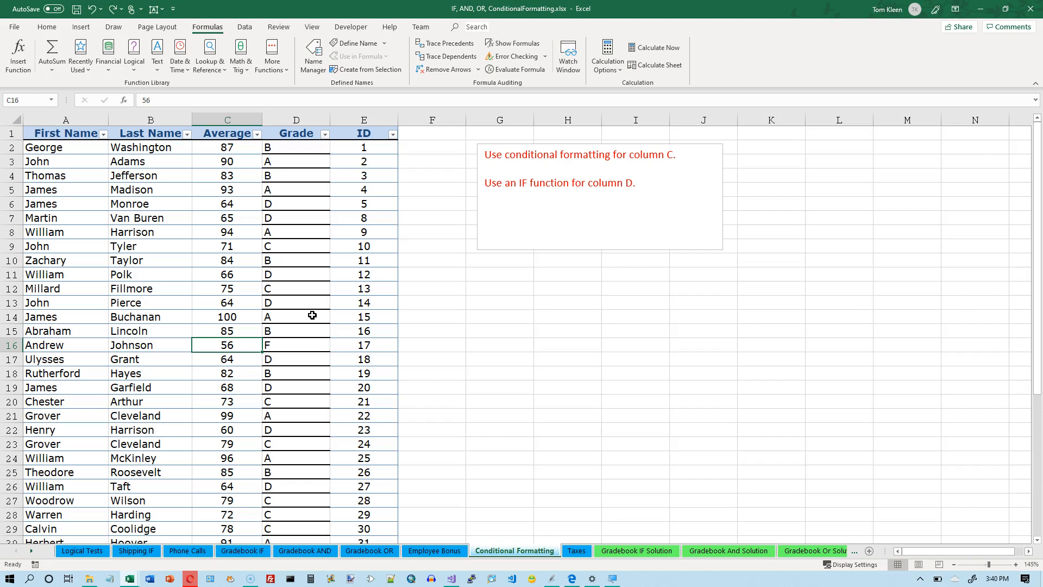